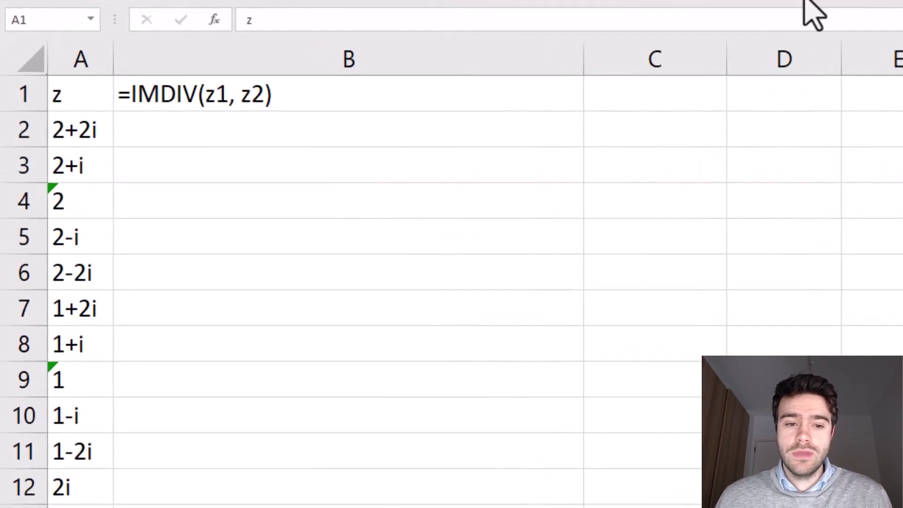
# - Enter =IMDIV(A2,A3) in B2 to divide A2 by A3, giving 1.2+0.4i
pyautogui.click(350, 137)
pyautogui.write('=I')
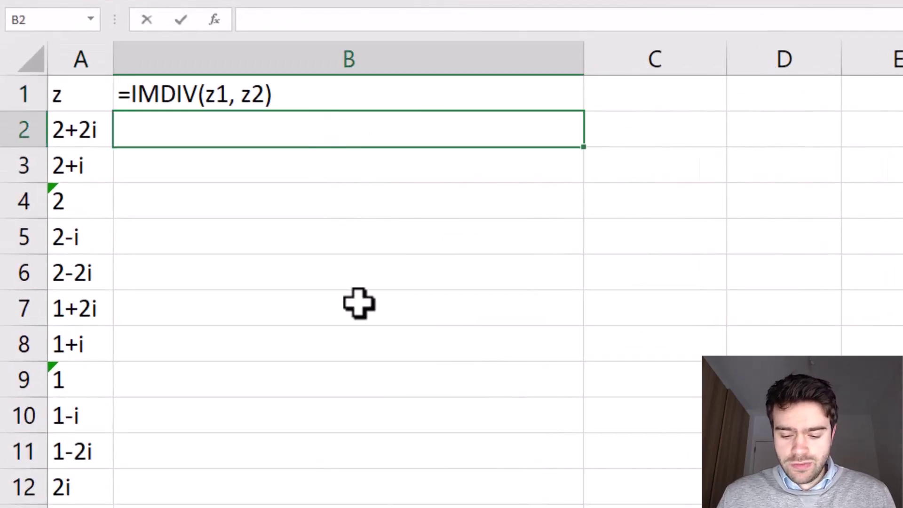
pyautogui.write('MDIV(')
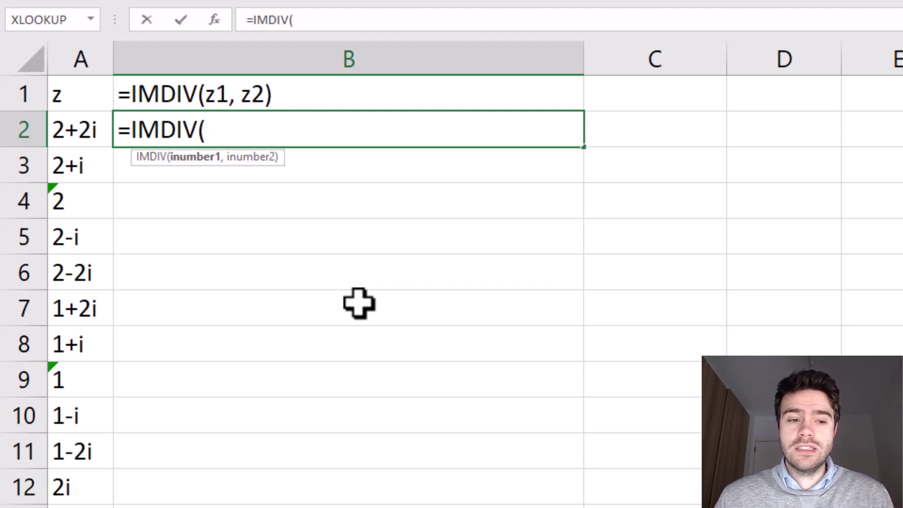
pyautogui.click(87, 132)
pyautogui.write(',')
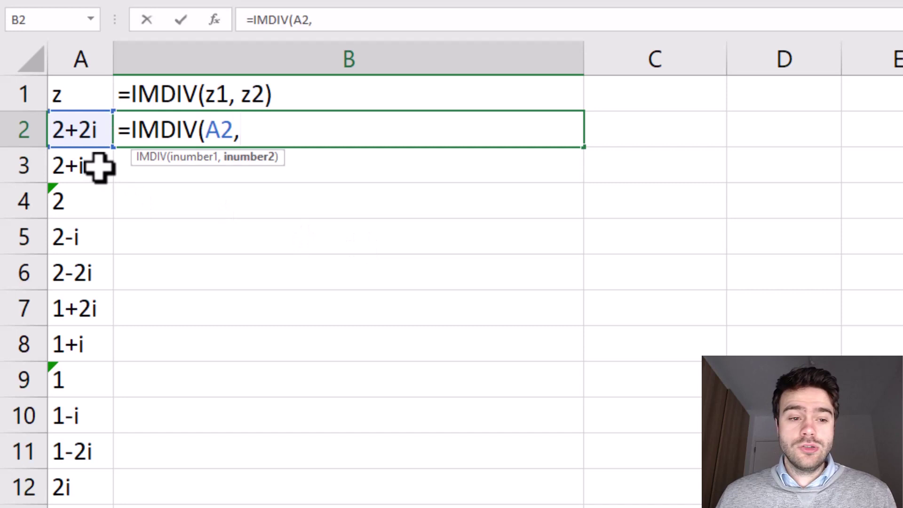
pyautogui.click(97, 167)
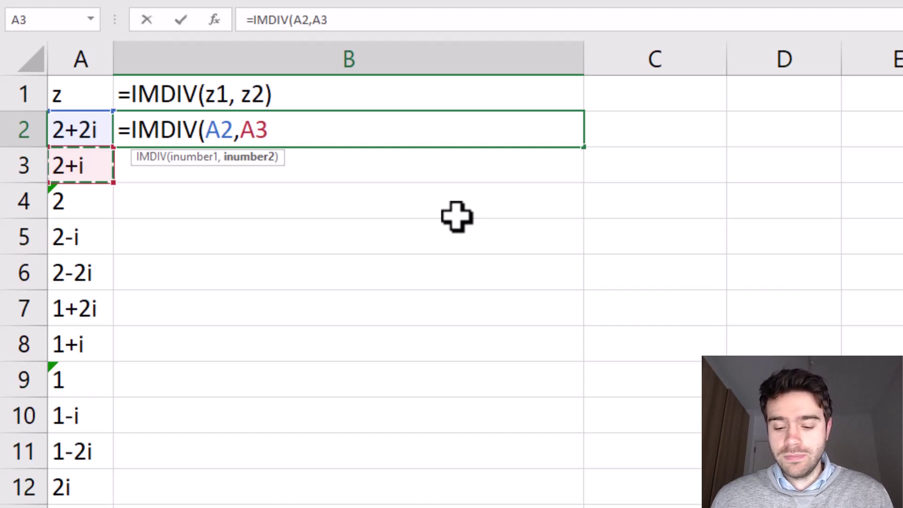
pyautogui.write(')')
pyautogui.press('Return')
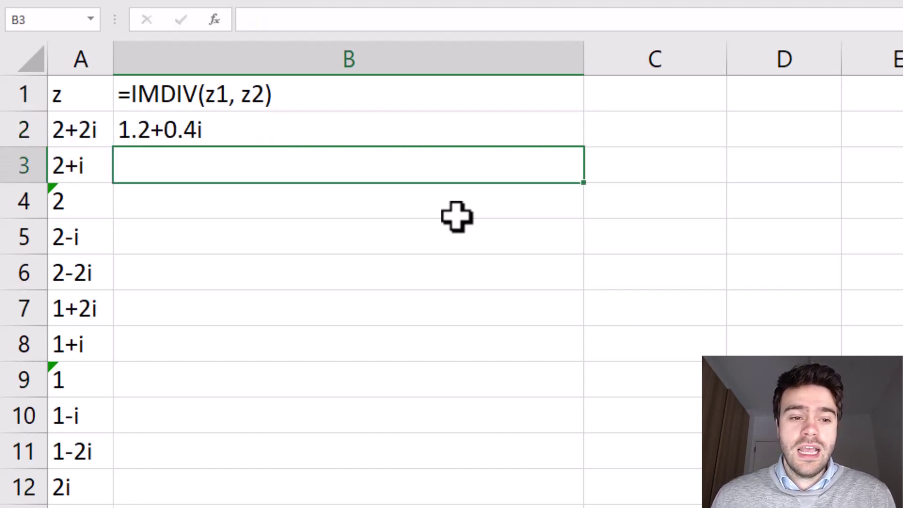
# - Fill B2's IMDIV formula down to B12 and AutoFit column B's width
pyautogui.click(560, 139)
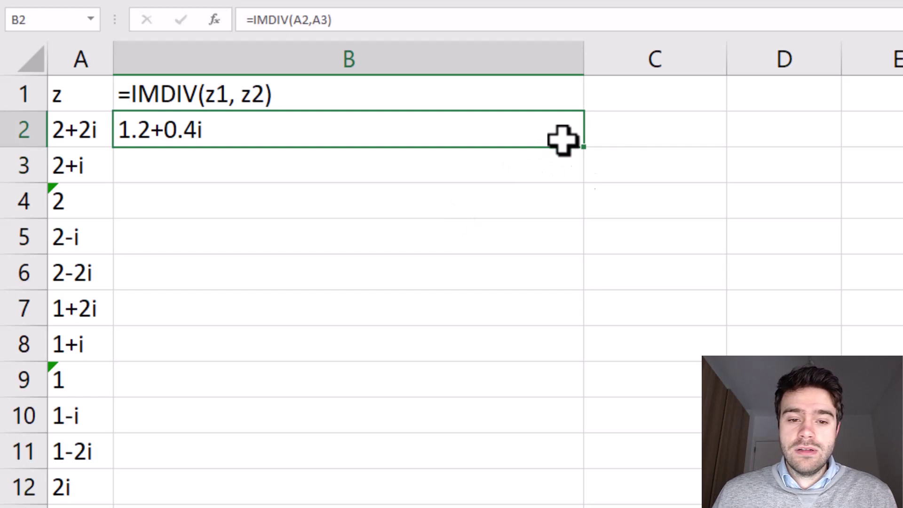
pyautogui.doubleClick(583, 150)
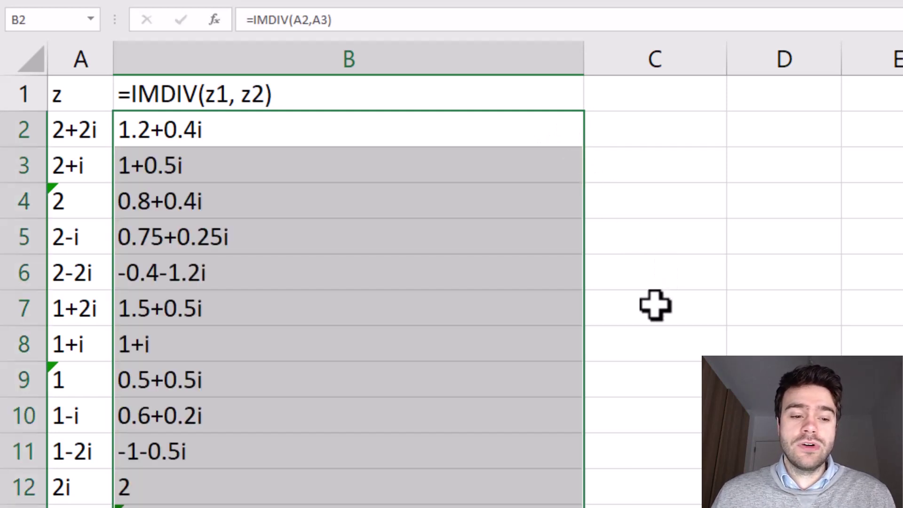
pyautogui.hotkey('alt', 'h')
pyautogui.press('o')
pyautogui.press('i')
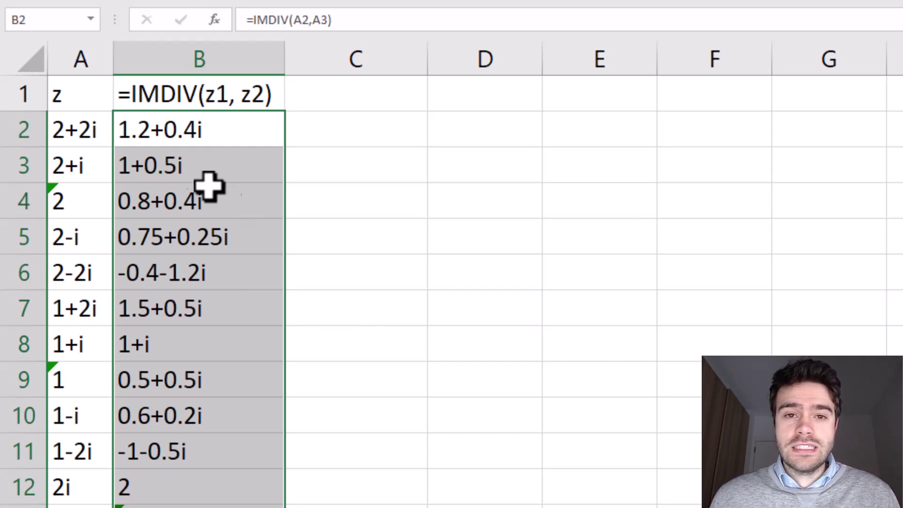
pyautogui.click(84, 90)
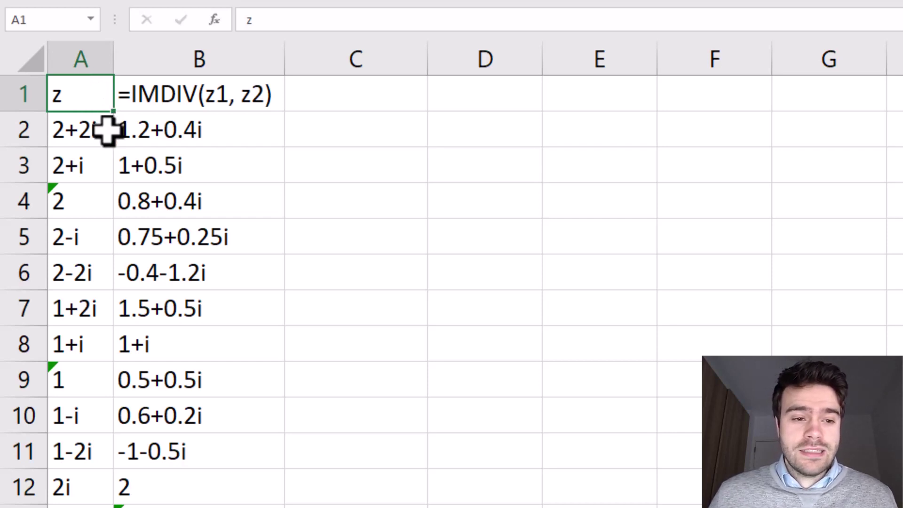
# - Copy 2+2i and 2+i from A2:A3 into D2:D3
pyautogui.moveTo(106, 133); pyautogui.dragTo(104, 175)
pyautogui.hotkey('ctrl', 'c')
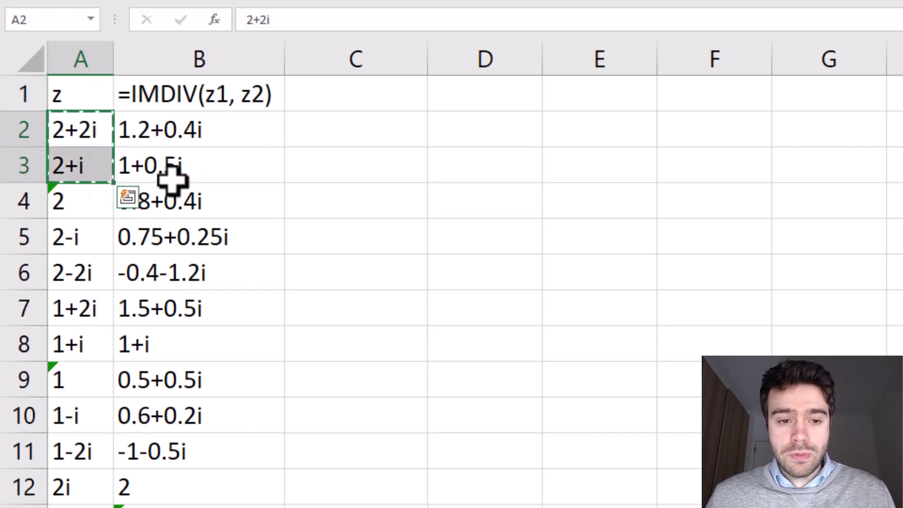
pyautogui.click(468, 126)
pyautogui.hotkey('ctrl', 'v')
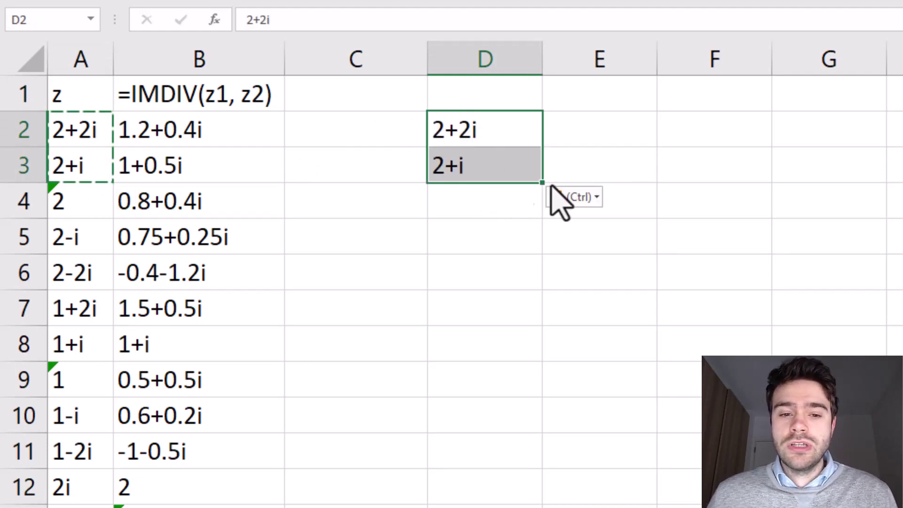
# - Enter =IMCONJUGATE(D3) in E2, returning 2-i
pyautogui.click(602, 142)
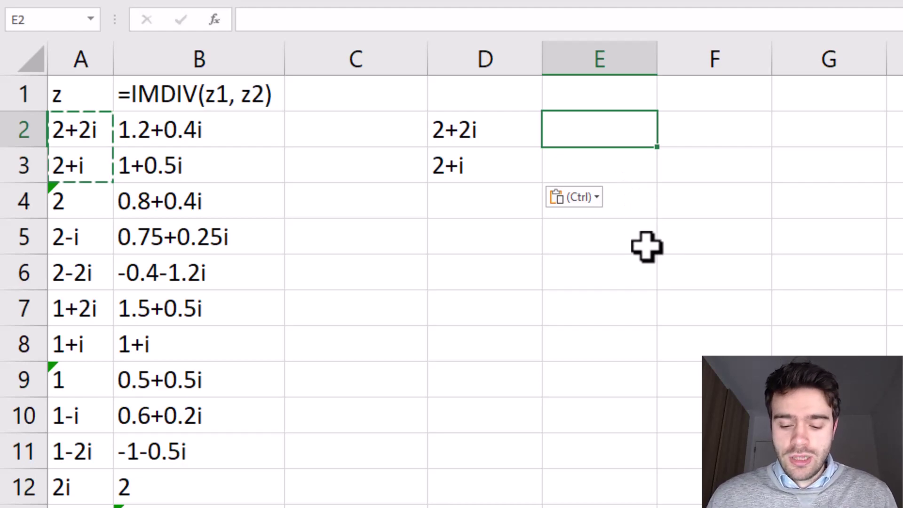
pyautogui.press('Escape')
pyautogui.write('=IM')
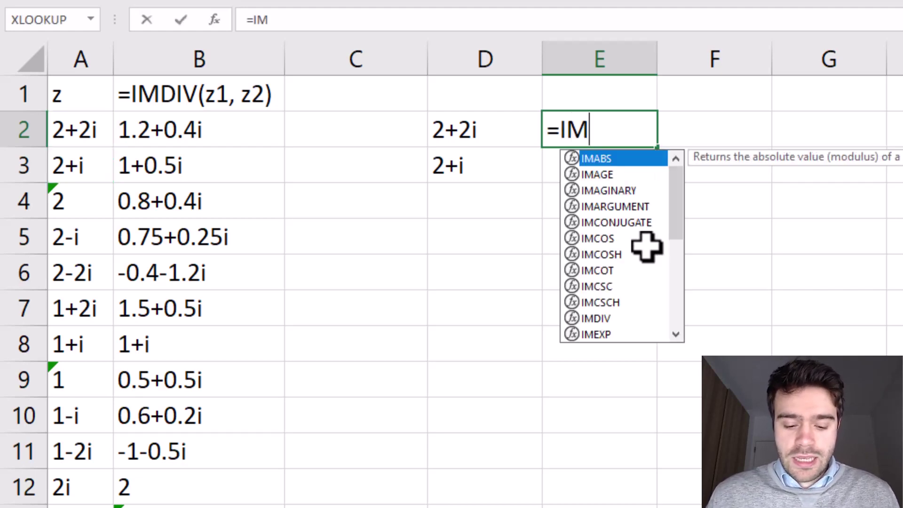
pyautogui.write('CON')
pyautogui.doubleClick(631, 162)
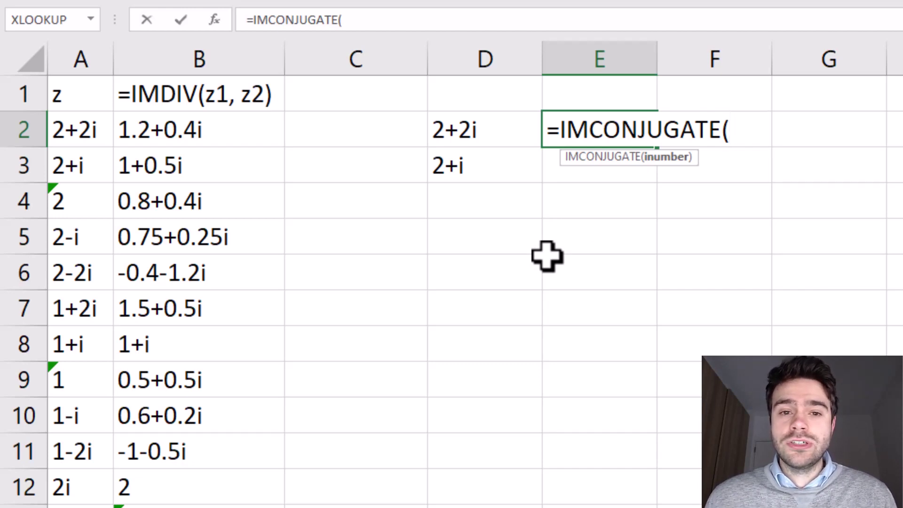
pyautogui.click(519, 170)
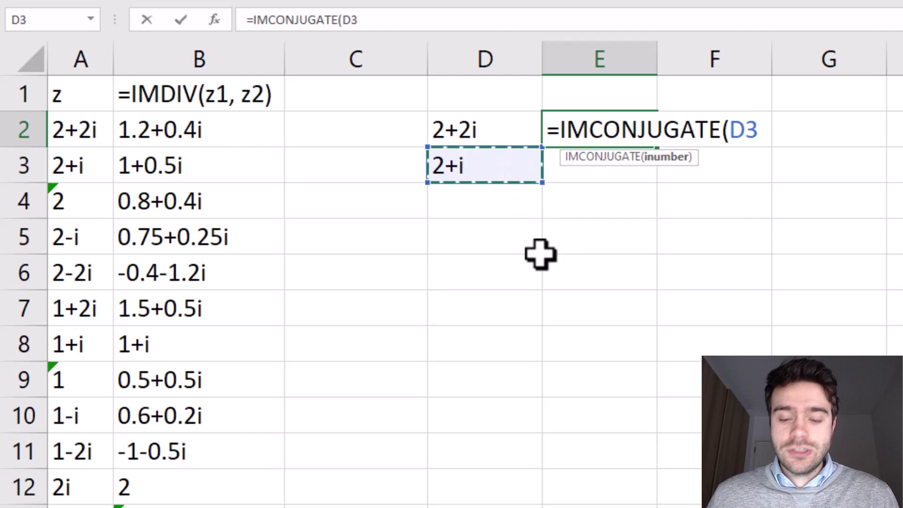
pyautogui.write(')')
pyautogui.press('Return')
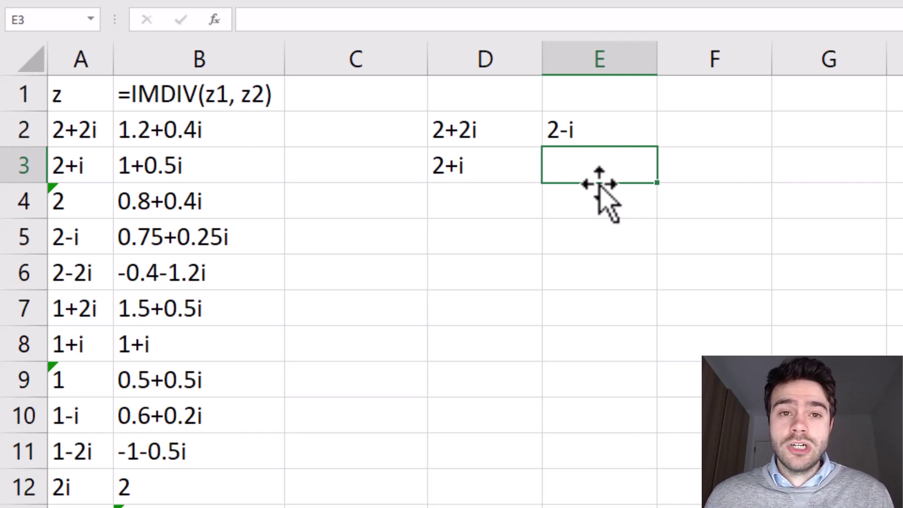
# - Set E3 to =E2 so it also shows 2-i, then review the D and E cells
pyautogui.write('=')
pyautogui.click(600, 129)
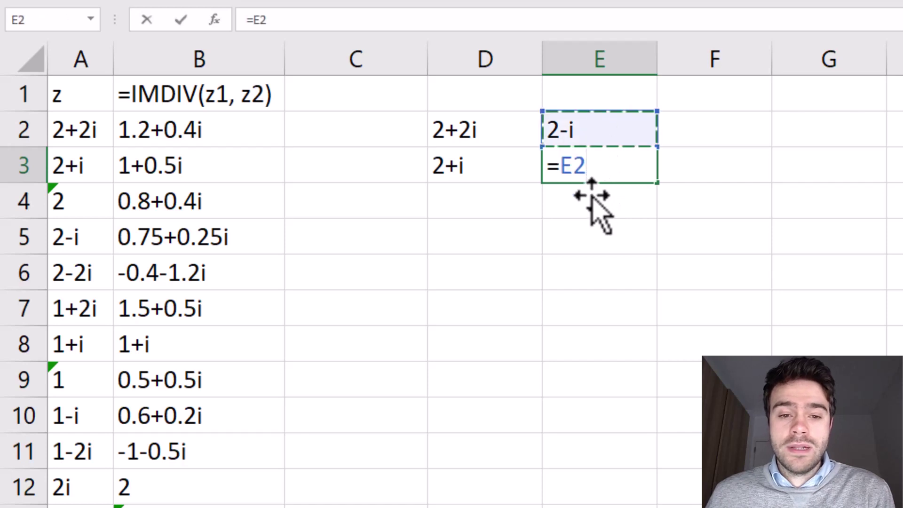
pyautogui.press('Return')
pyautogui.click(611, 135)
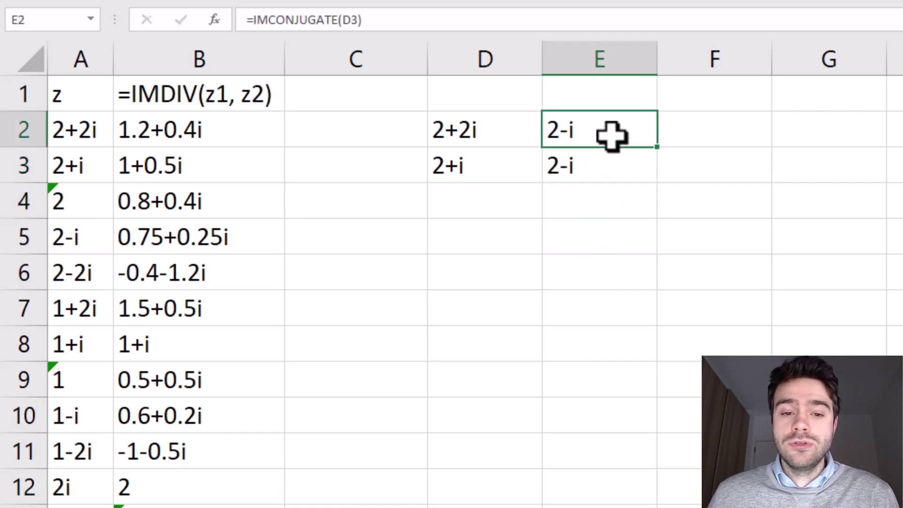
pyautogui.click(625, 178)
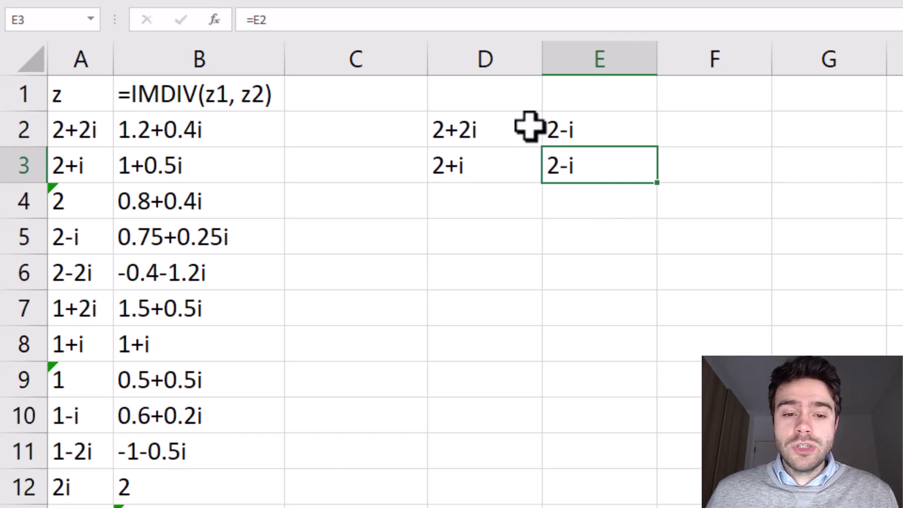
pyautogui.moveTo(528, 125); pyautogui.dragTo(529, 176)
pyautogui.click(613, 237)
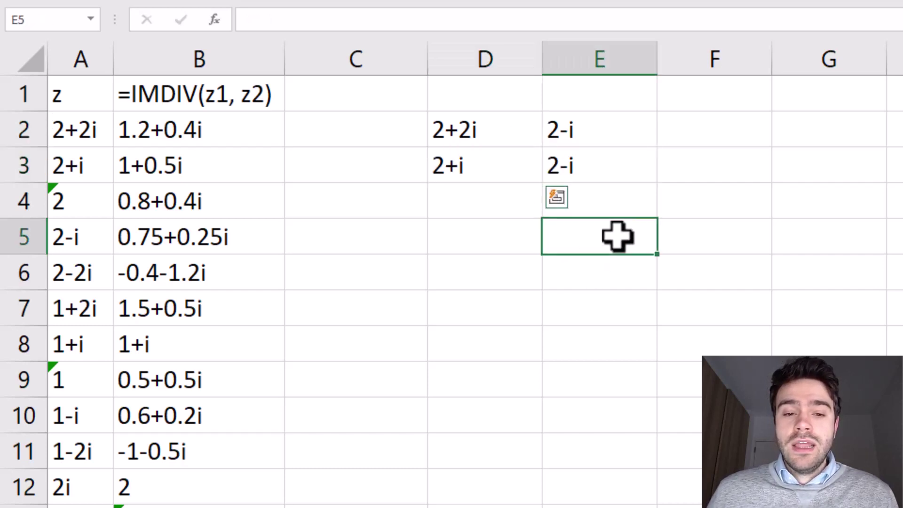
pyautogui.click(504, 169)
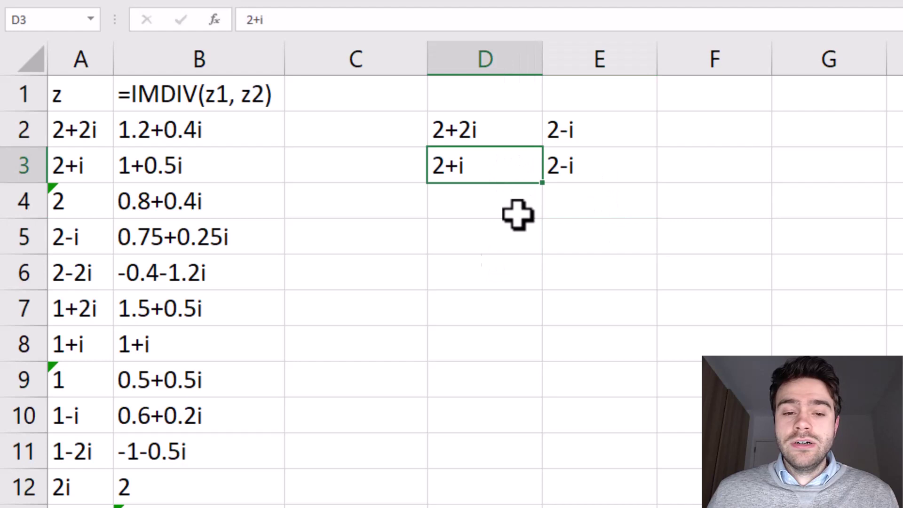
pyautogui.click(617, 165)
pyautogui.click(499, 162)
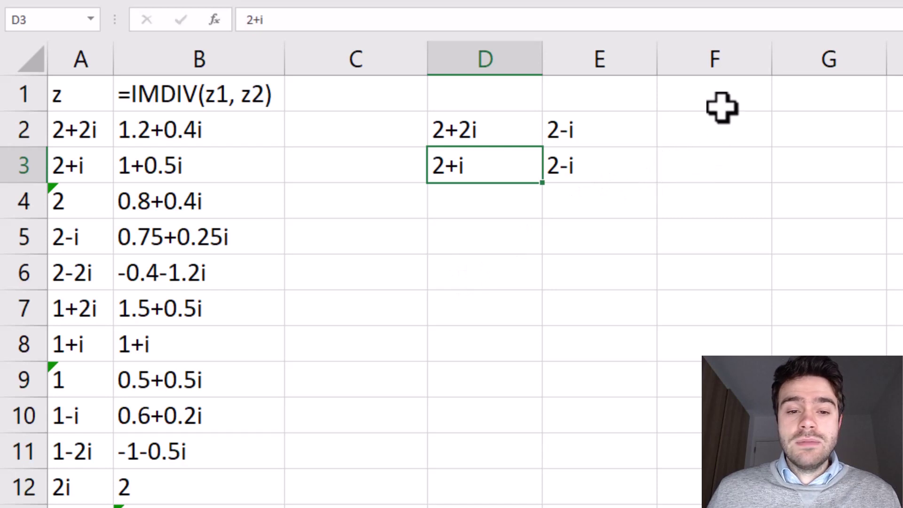
# - Enter =IMPRODUCT(D2:E2) in F2 for 6+2i and fill it down to F3, giving 5
pyautogui.click(722, 129)
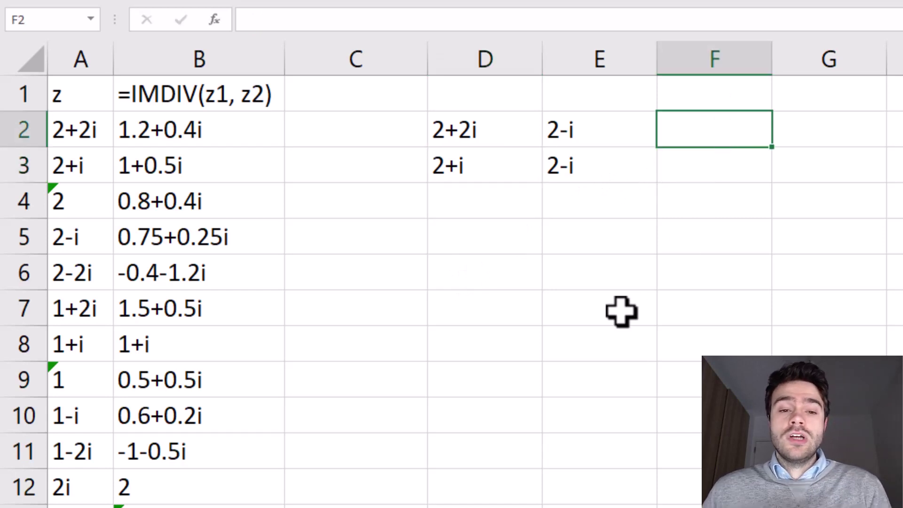
pyautogui.write('=IMP')
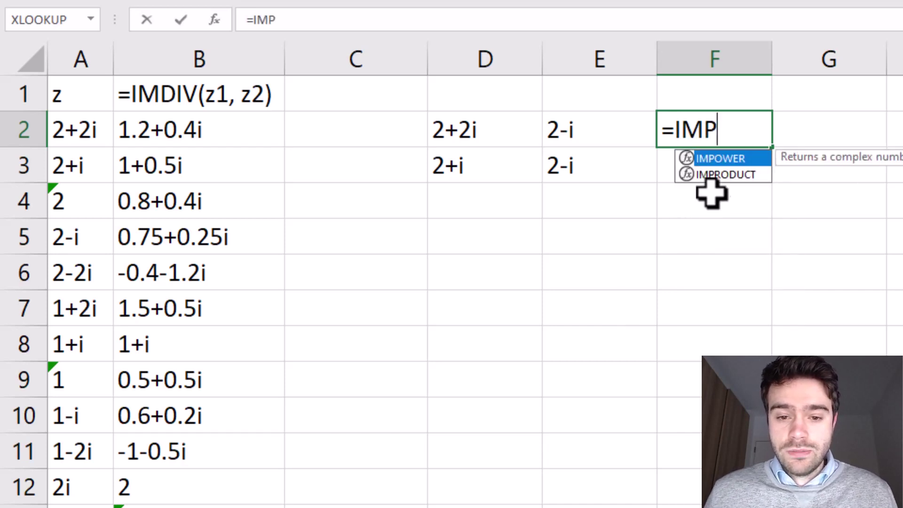
pyautogui.doubleClick(724, 174)
pyautogui.moveTo(480, 129); pyautogui.dragTo(619, 141)
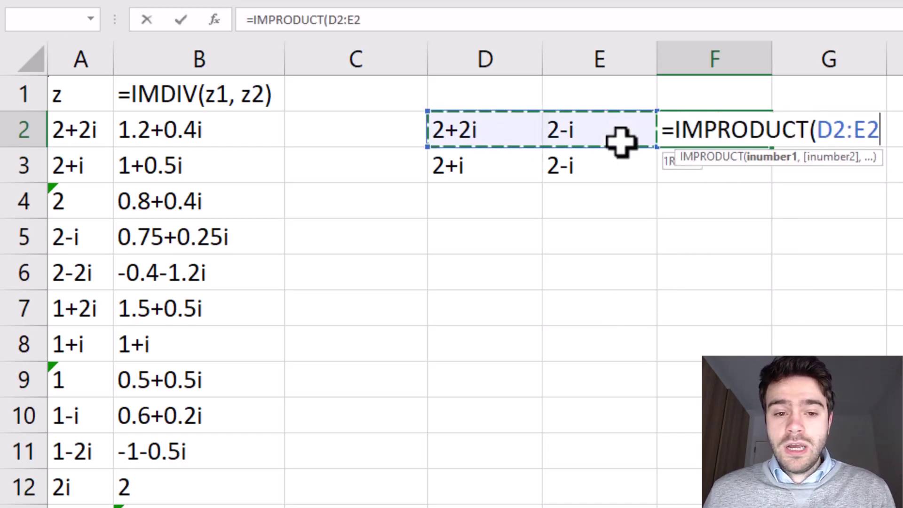
pyautogui.press('Return')
pyautogui.click(747, 130)
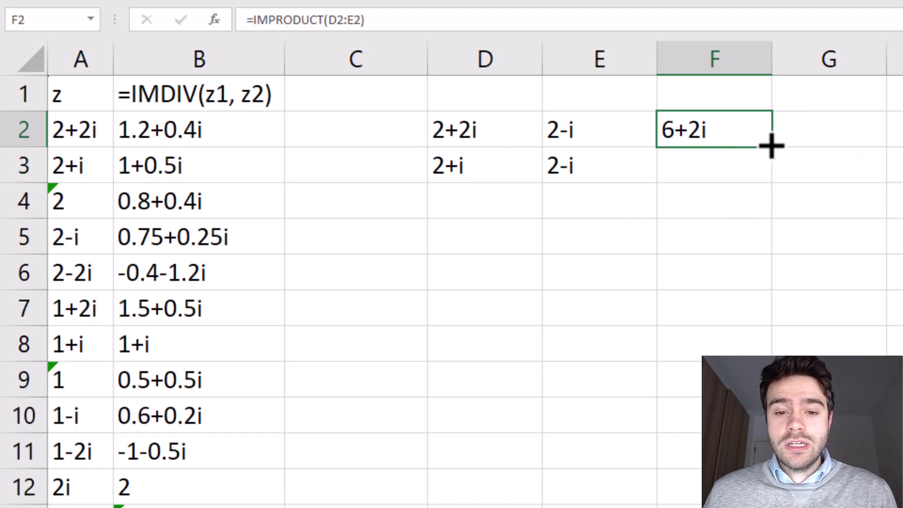
pyautogui.moveTo(771, 146); pyautogui.dragTo(770, 179)
pyautogui.click(715, 173)
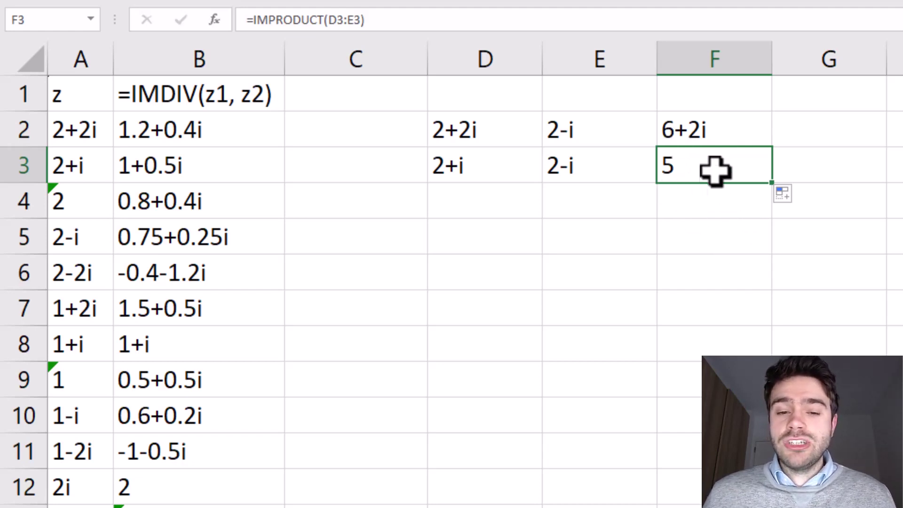
# - Enter =IMREAL(F2)/F3 in G2, giving 1.2
pyautogui.click(829, 129)
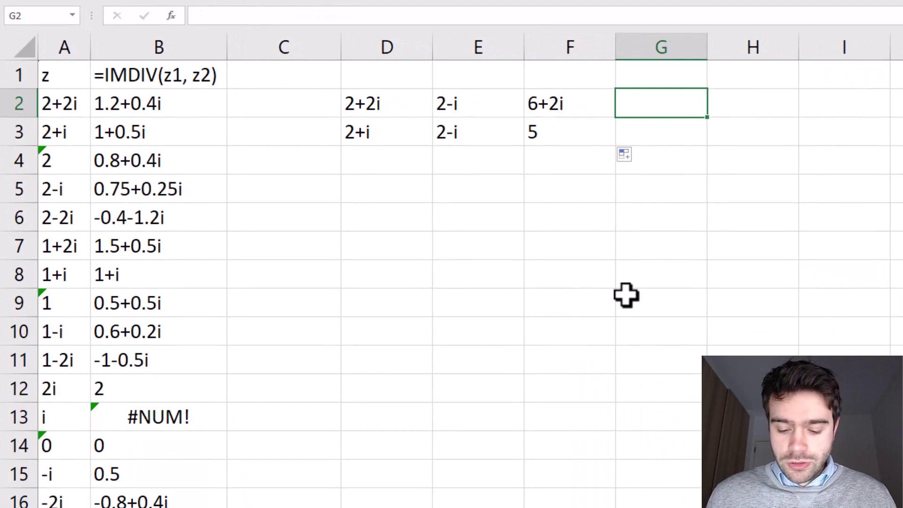
pyautogui.write('=imreal(')
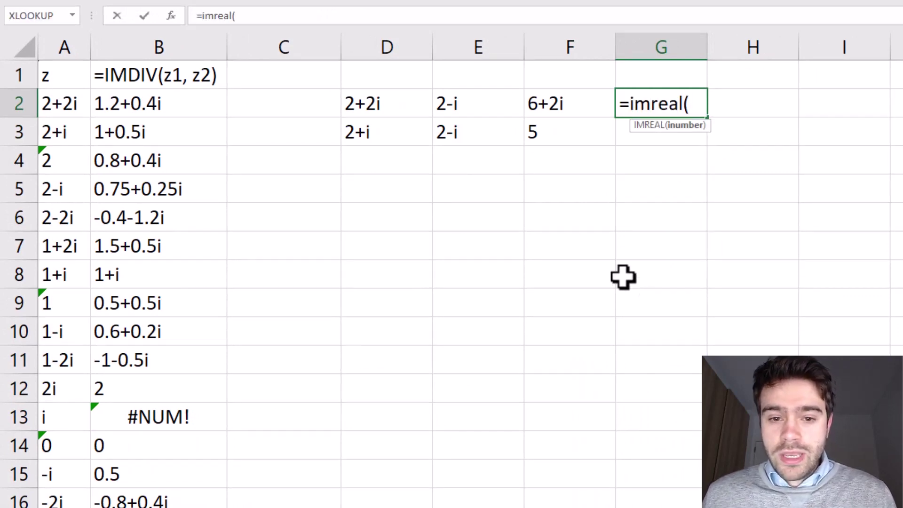
pyautogui.click(573, 111)
pyautogui.write(')')
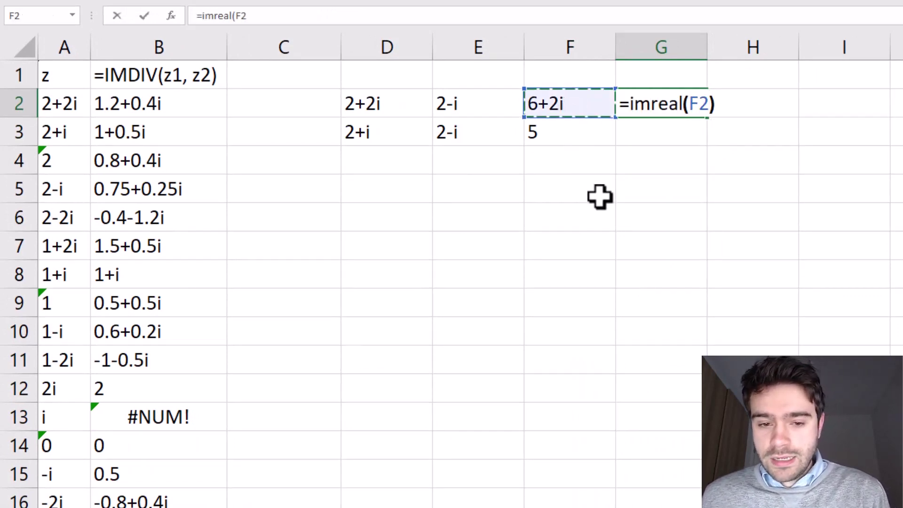
pyautogui.write('/')
pyautogui.click(580, 136)
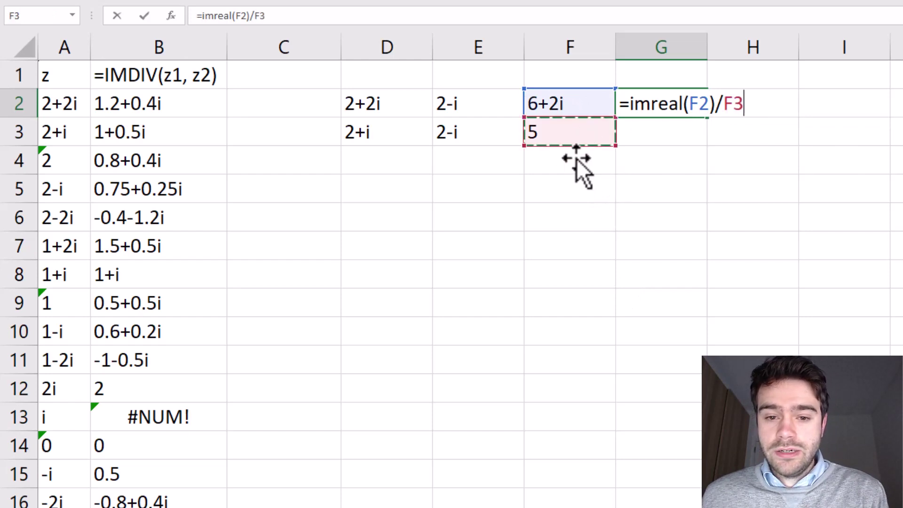
pyautogui.press('Return')
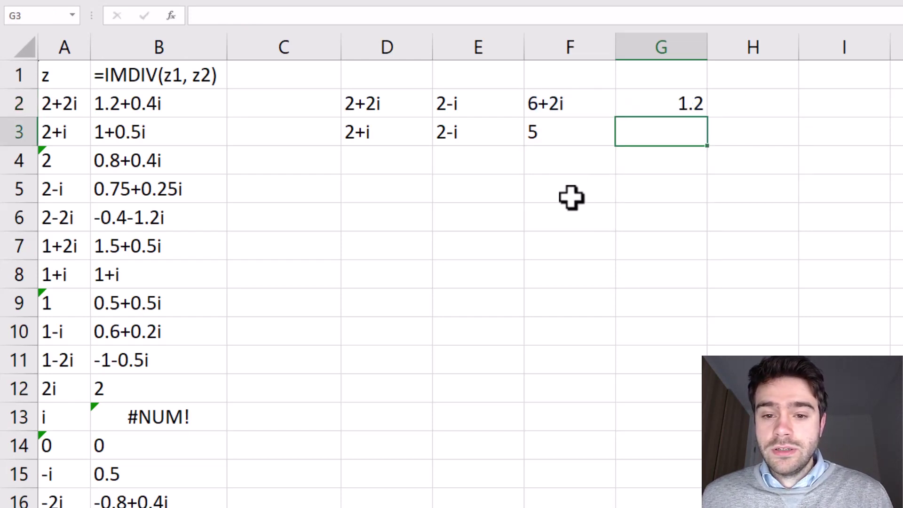
# - Enter =IMAGINARY(F2)/F3 in H2, giving 0.4
pyautogui.click(734, 112)
pyautogui.write('=ima')
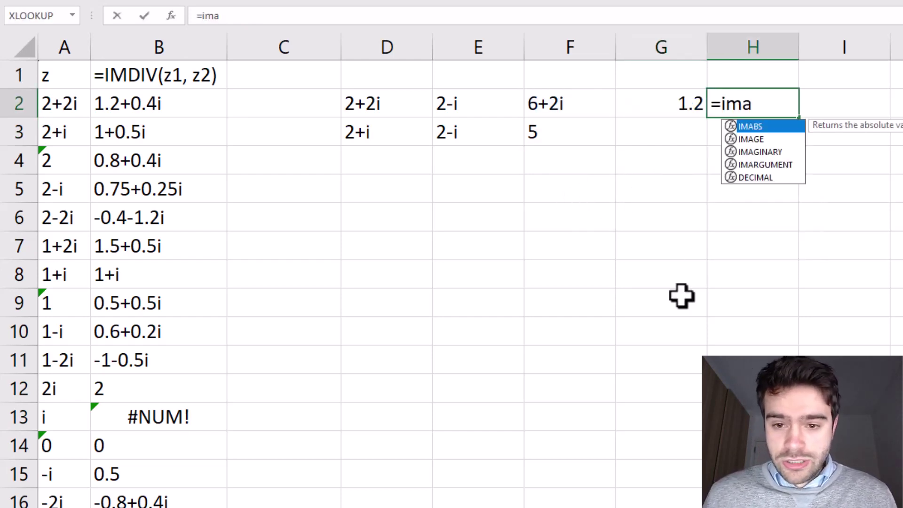
pyautogui.doubleClick(781, 152)
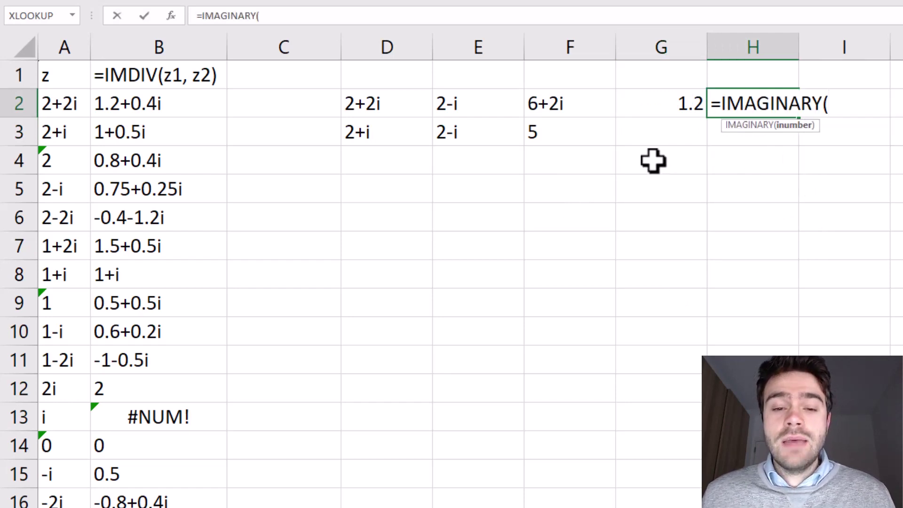
pyautogui.click(564, 106)
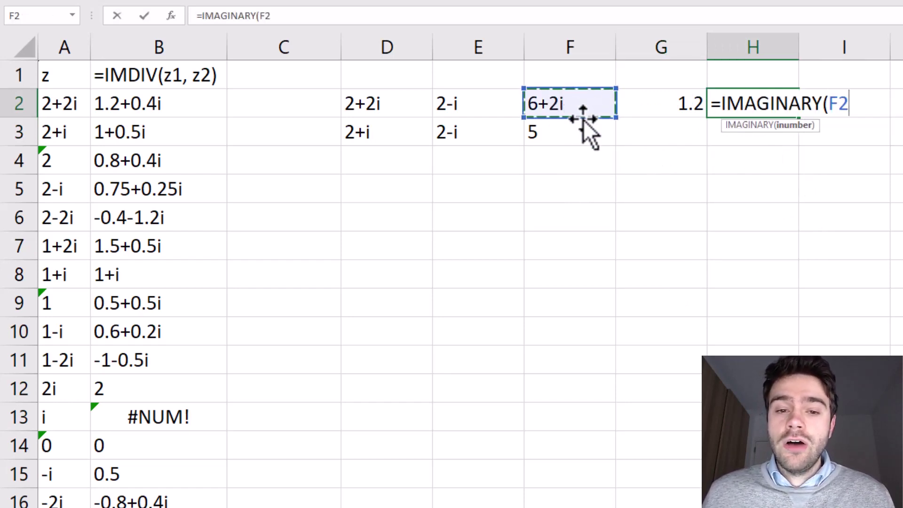
pyautogui.write(')')
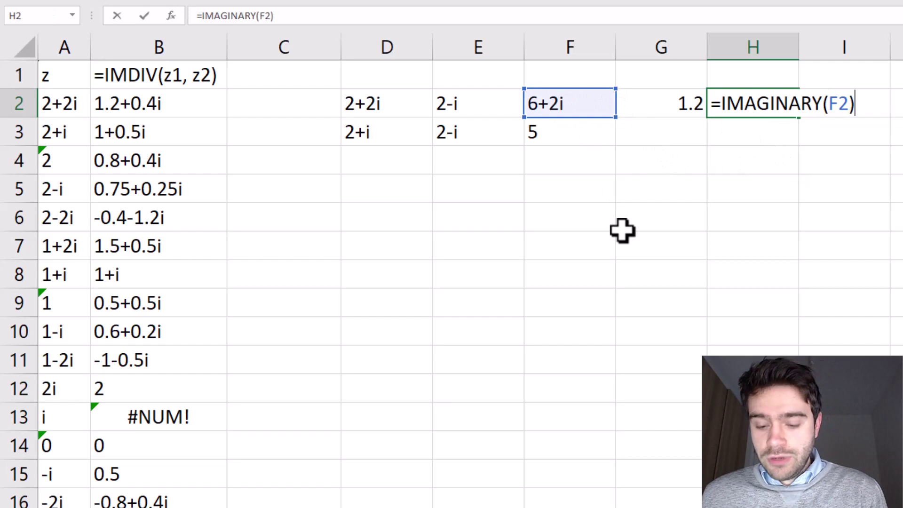
pyautogui.write('/')
pyautogui.click(577, 132)
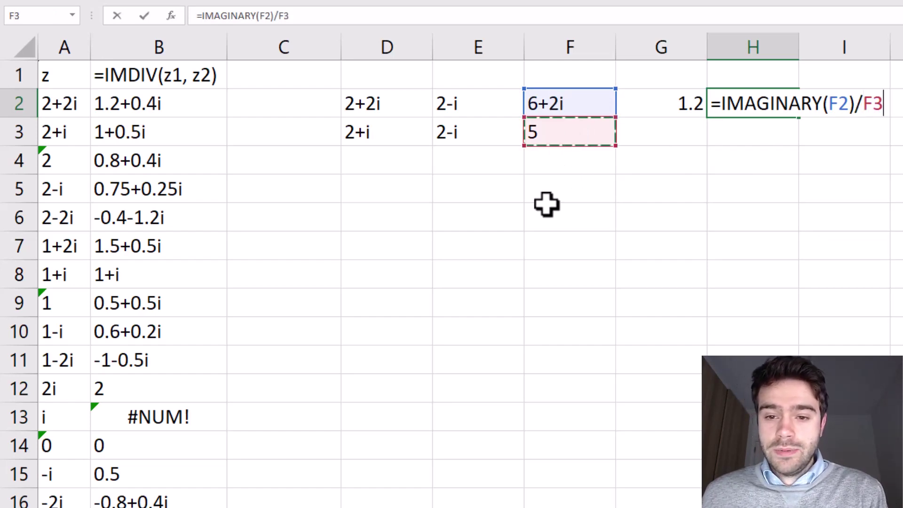
pyautogui.press('Return')
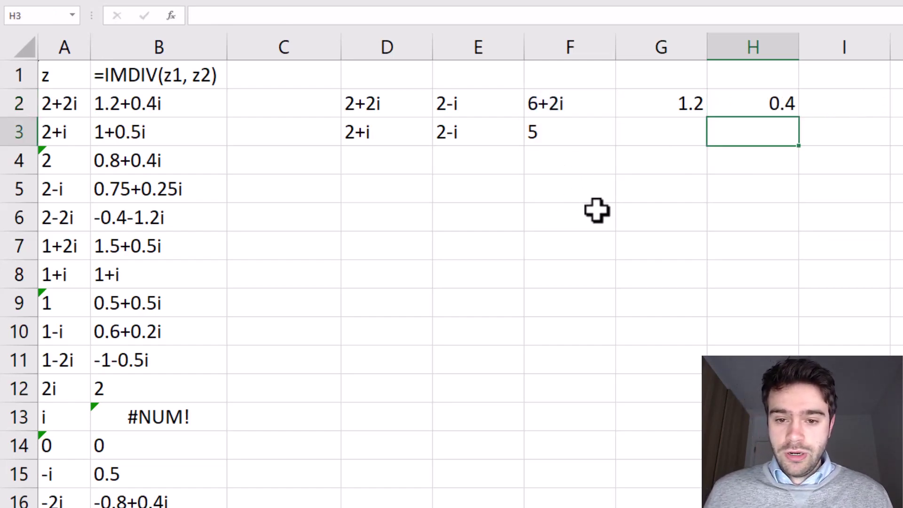
# - Enter =COMPLEX(G2,H2) in H3, rebuilding 1.2+0.4i
pyautogui.write('=COM')
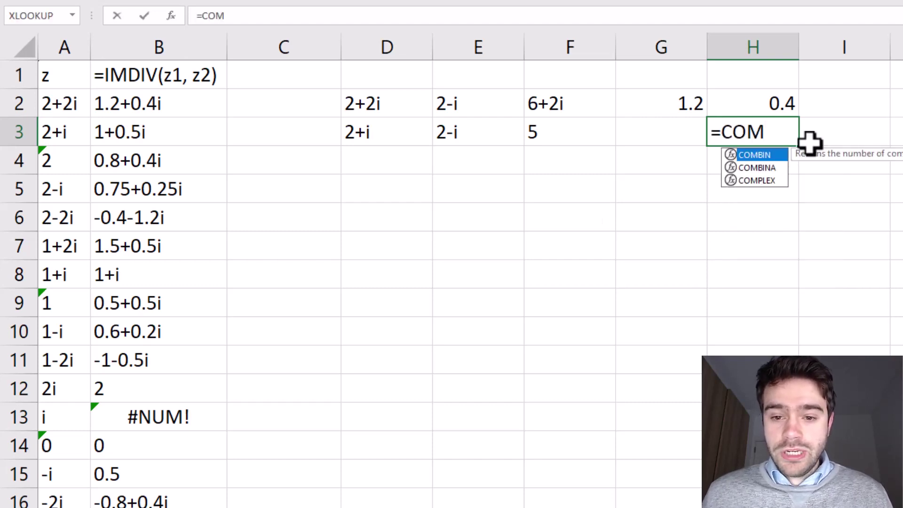
pyautogui.doubleClick(772, 180)
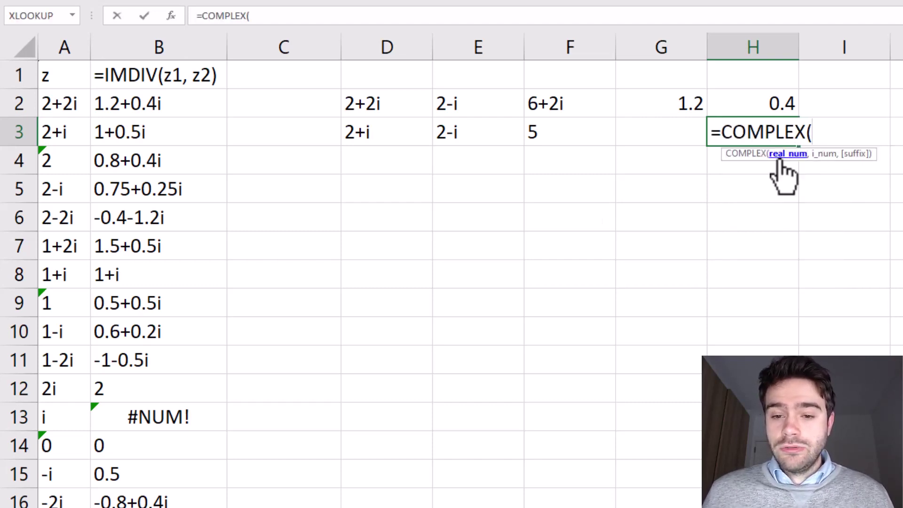
pyautogui.click(682, 99)
pyautogui.write(',')
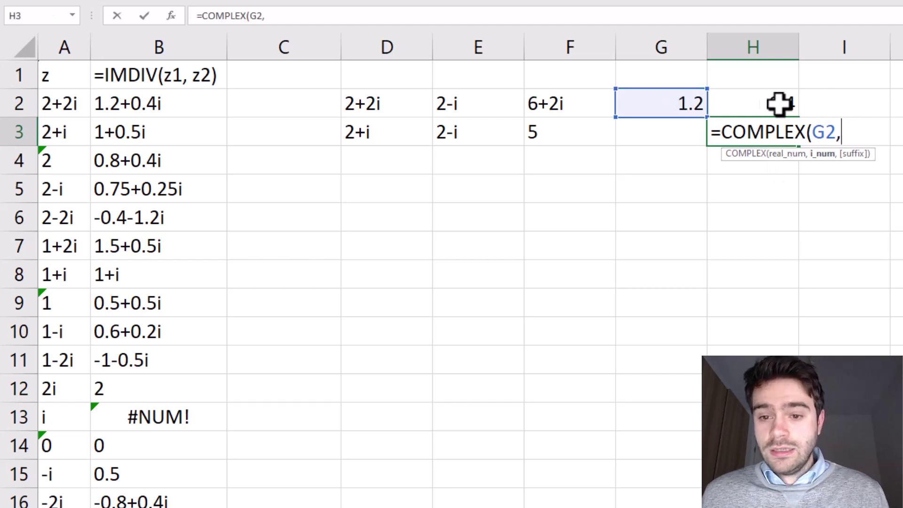
pyautogui.click(777, 104)
pyautogui.write(')')
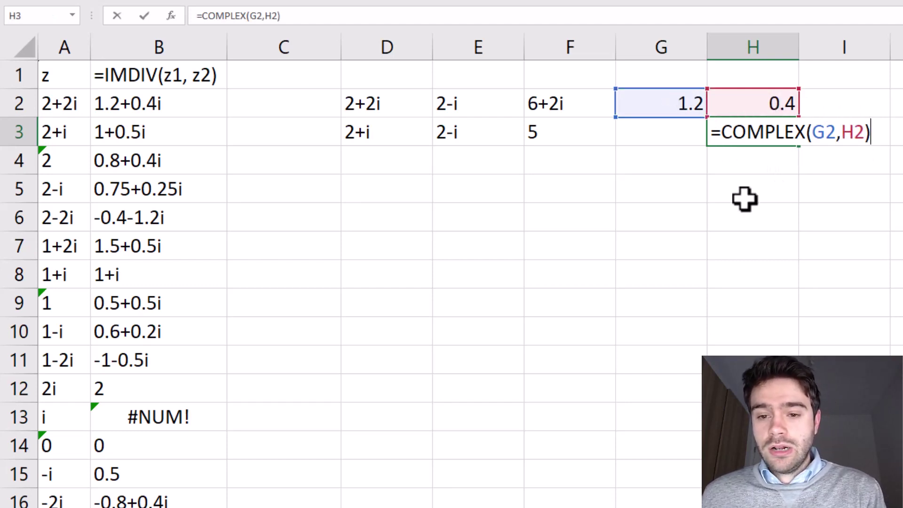
pyautogui.press('Return')
pyautogui.click(745, 136)
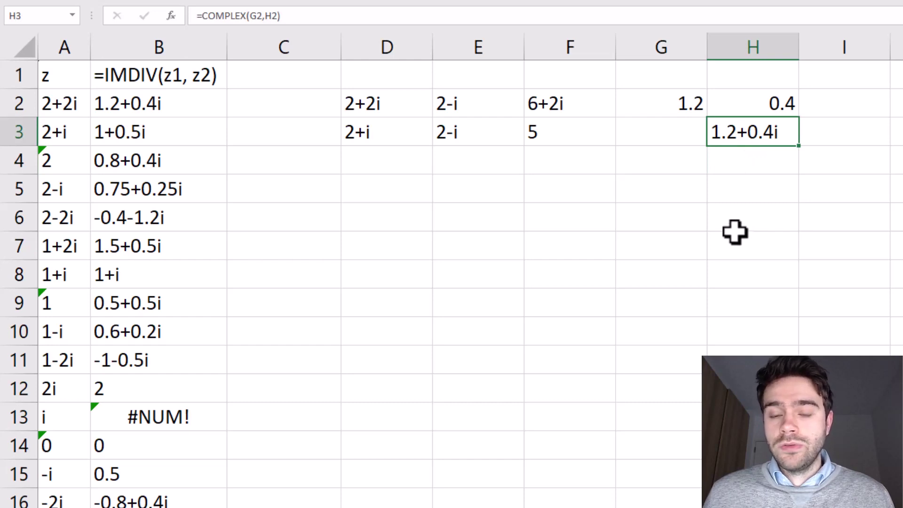
pyautogui.click(156, 111)
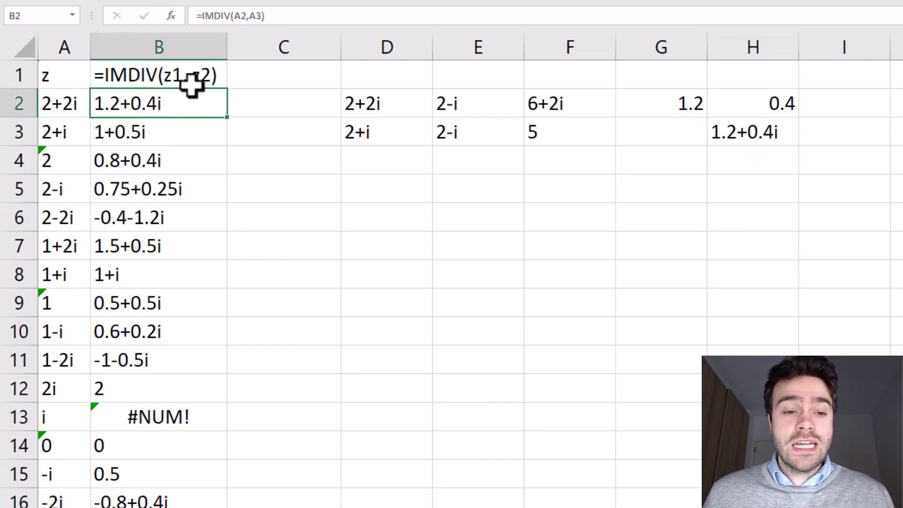
pyautogui.click(294, 18)
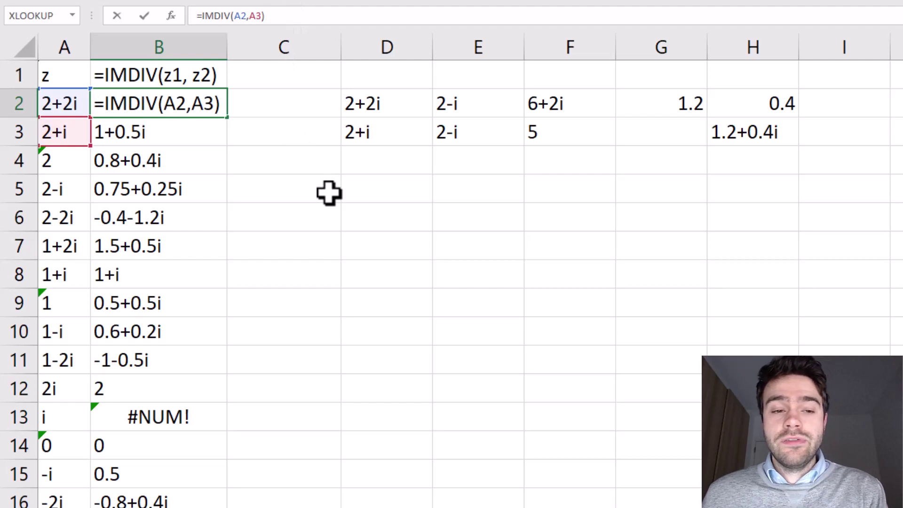
pyautogui.press('Return')
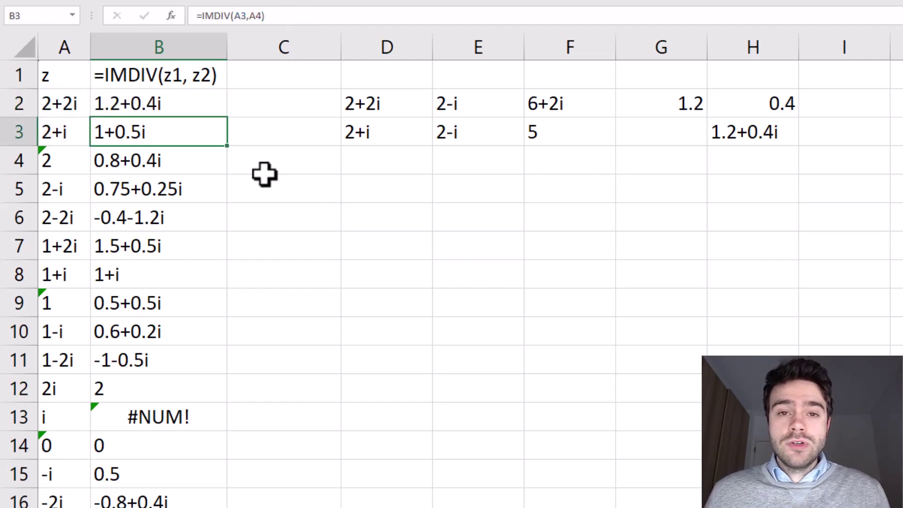
pyautogui.click(205, 105)
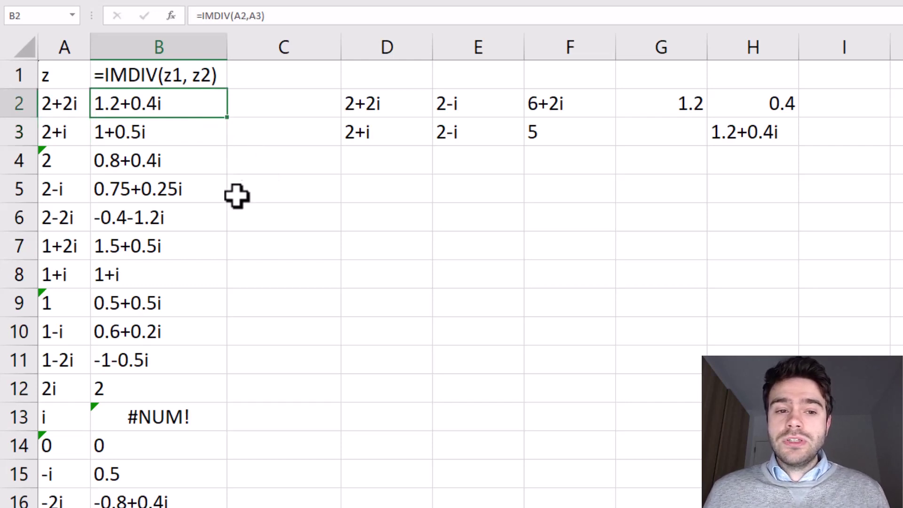